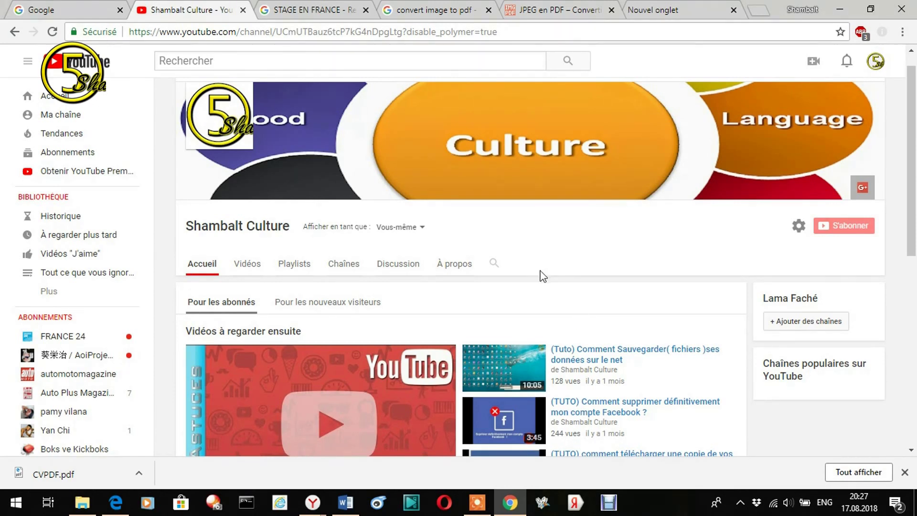
# Step: Open the imagetopdf.com converter from the "convert image to pdf" search results and upload the afficherImage picture from the WORK folder
pyautogui.click(421, 10)
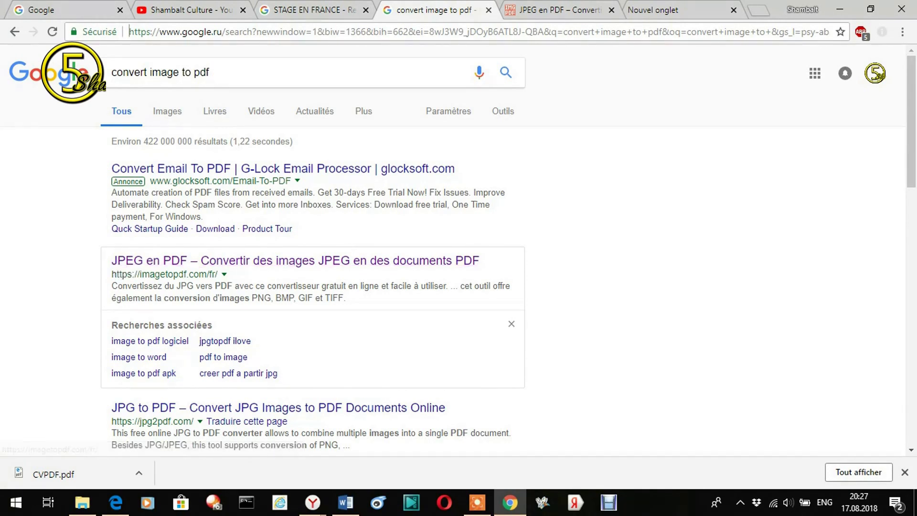
pyautogui.click(279, 270)
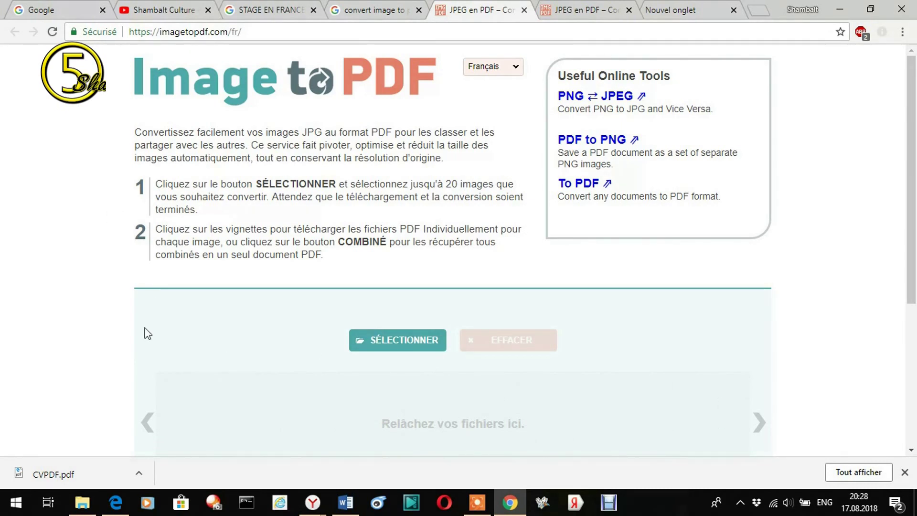
pyautogui.click(417, 337)
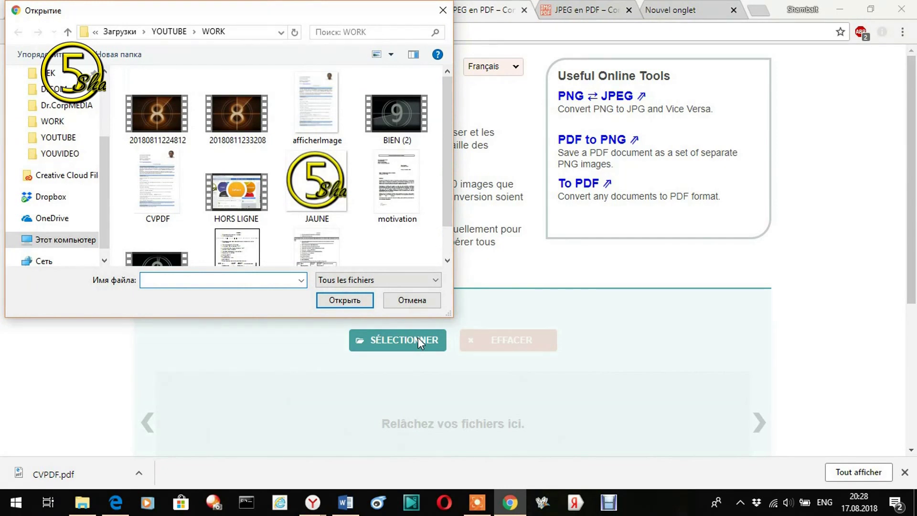
pyautogui.click(317, 97)
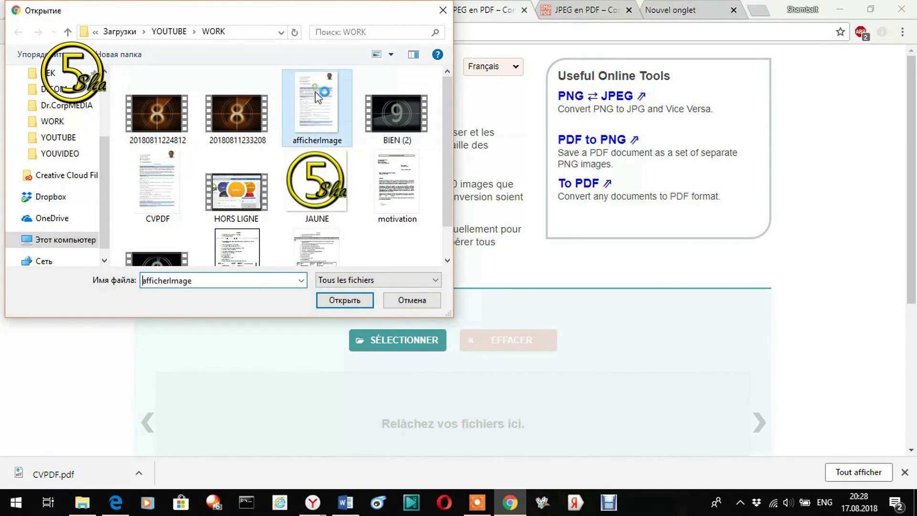
pyautogui.click(349, 304)
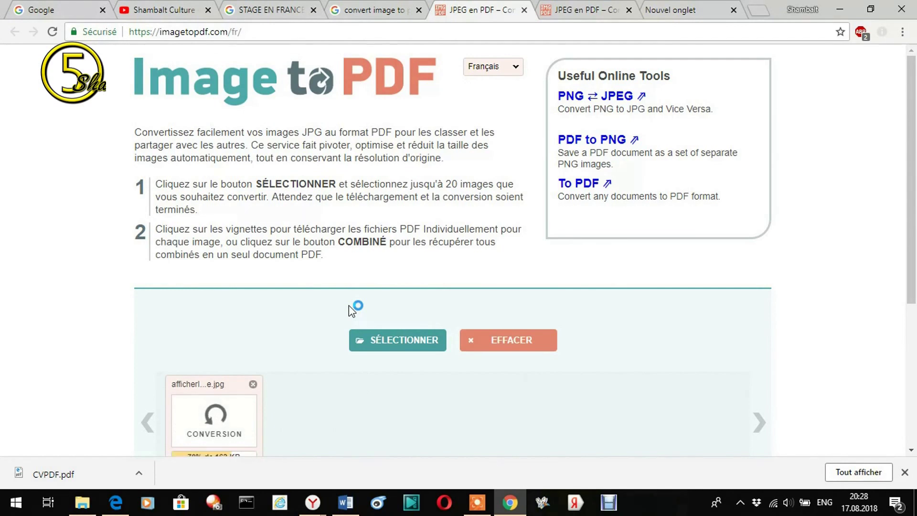
# Step: Download the converted PDF and save it as afficherImage in the WORK folder
pyautogui.scroll(-1, 335, 313)
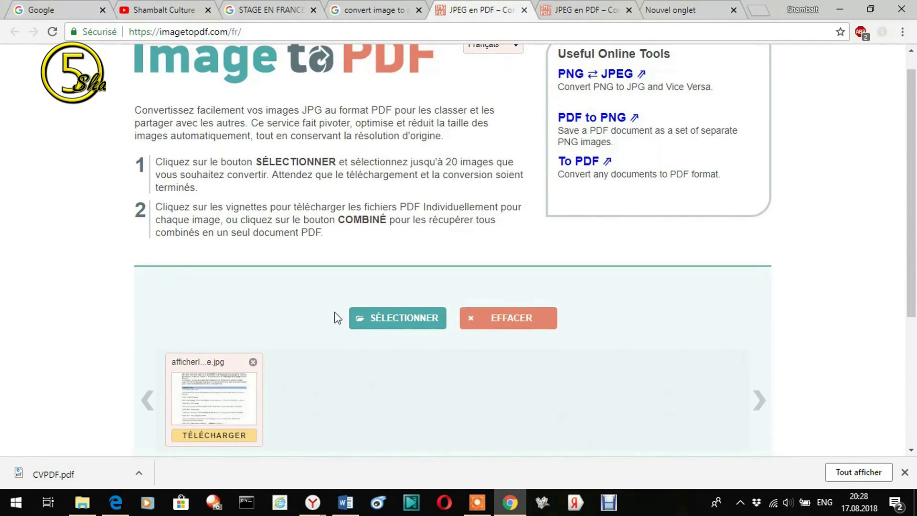
pyautogui.scroll(-1, 332, 320)
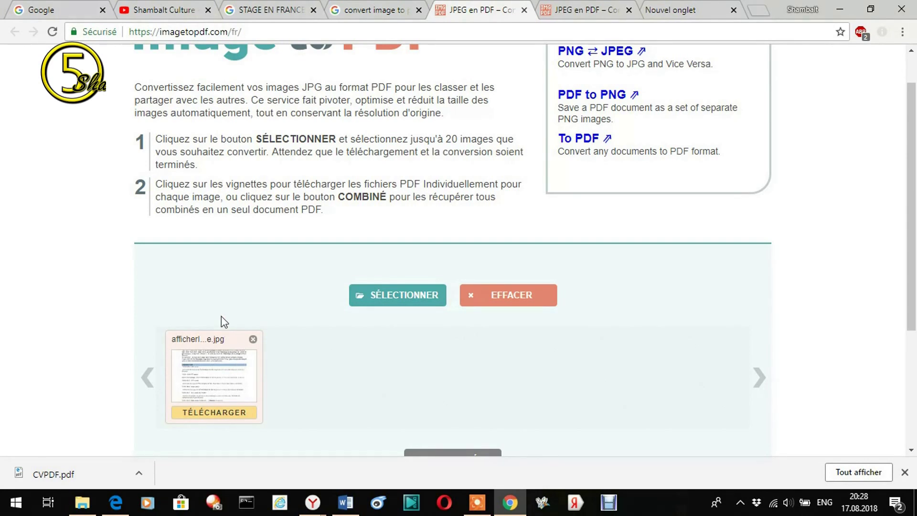
pyautogui.scroll(-1, 222, 316)
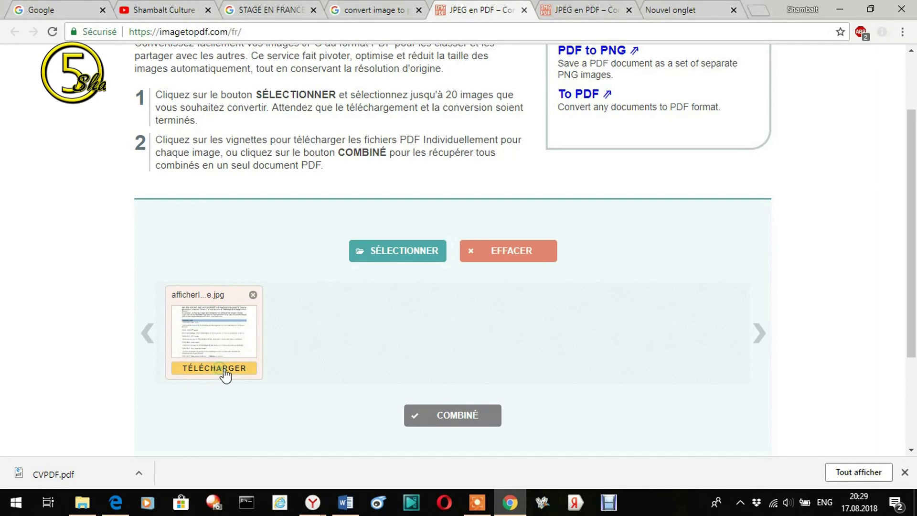
pyautogui.click(224, 368)
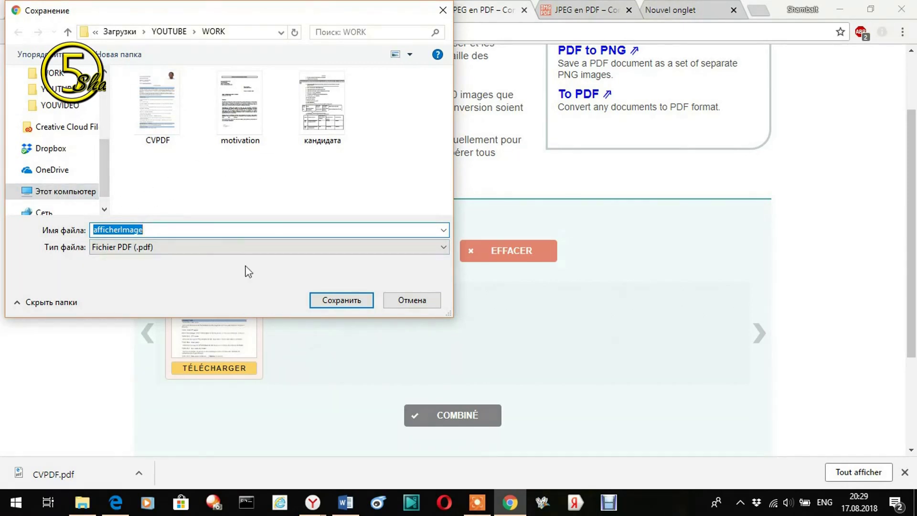
pyautogui.click(325, 304)
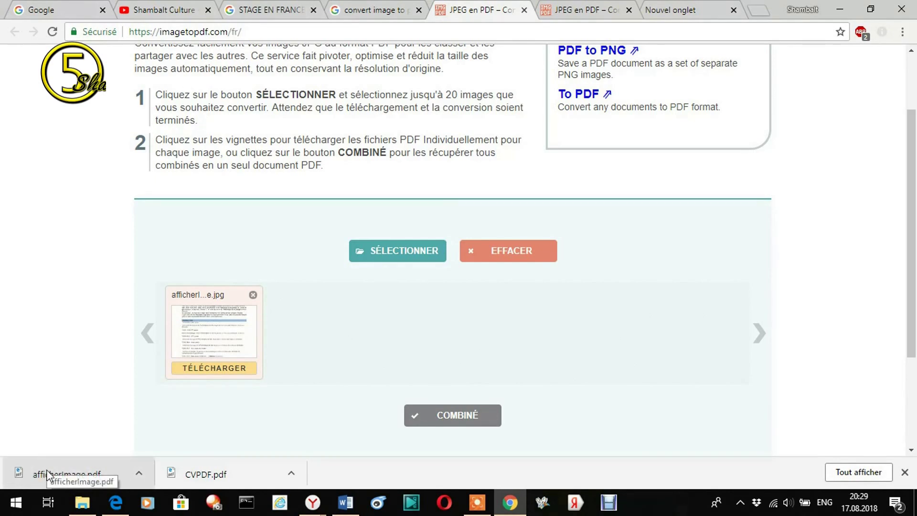
# Step: Open the downloaded afficherImage.pdf and examine the converted CV from beginning to end
pyautogui.click(67, 476)
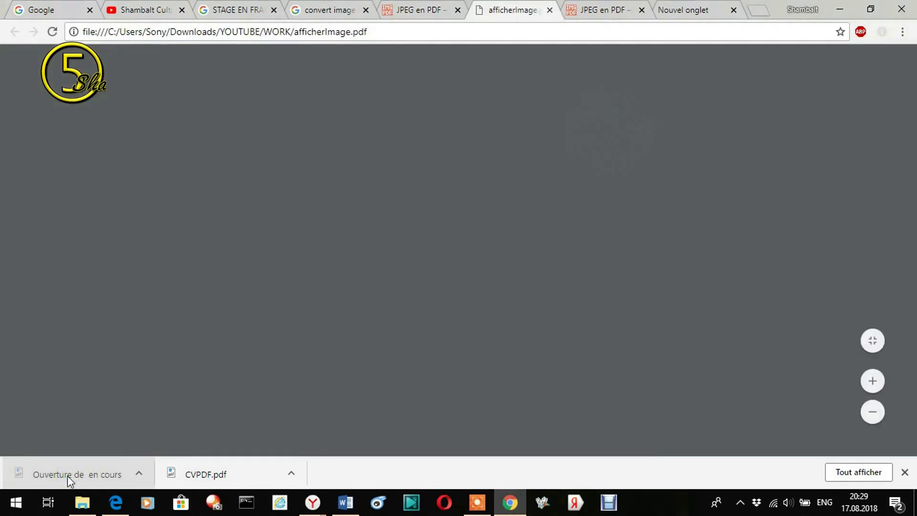
pyautogui.scroll(-5, 425, 244)
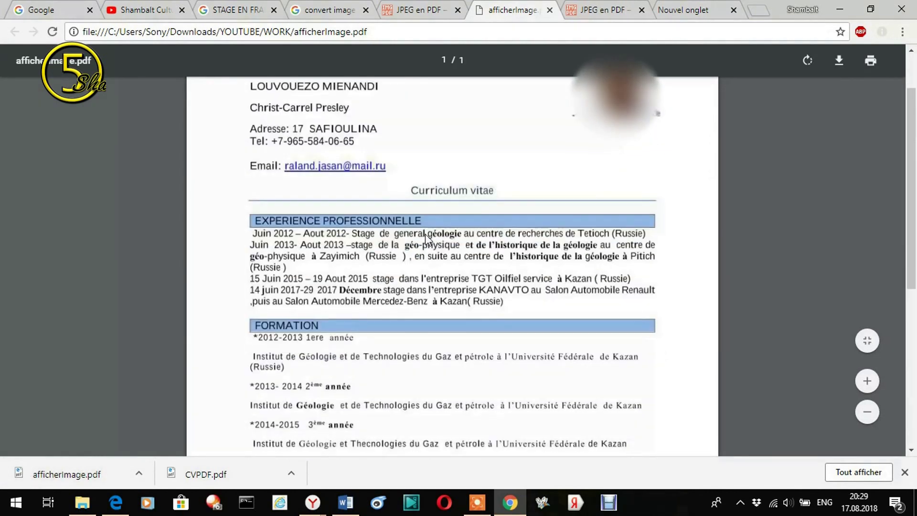
pyautogui.scroll(-3, 435, 238)
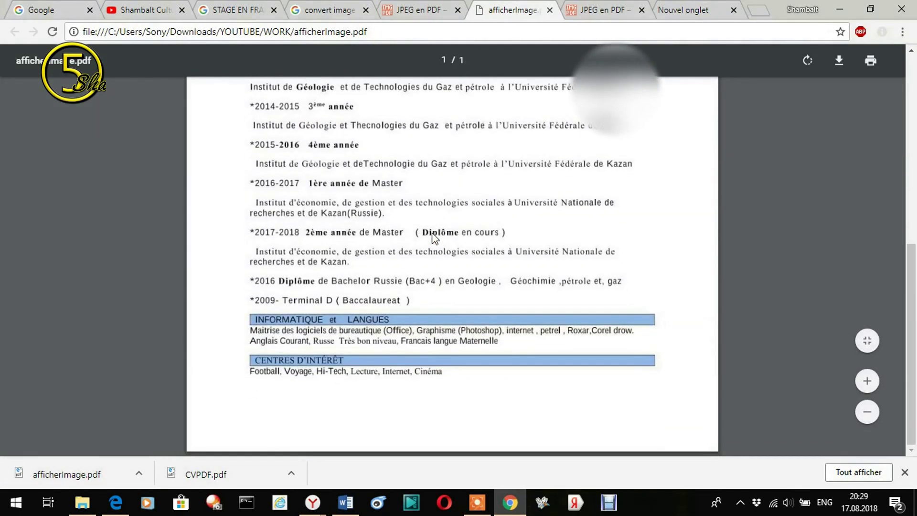
pyautogui.scroll(7, 435, 237)
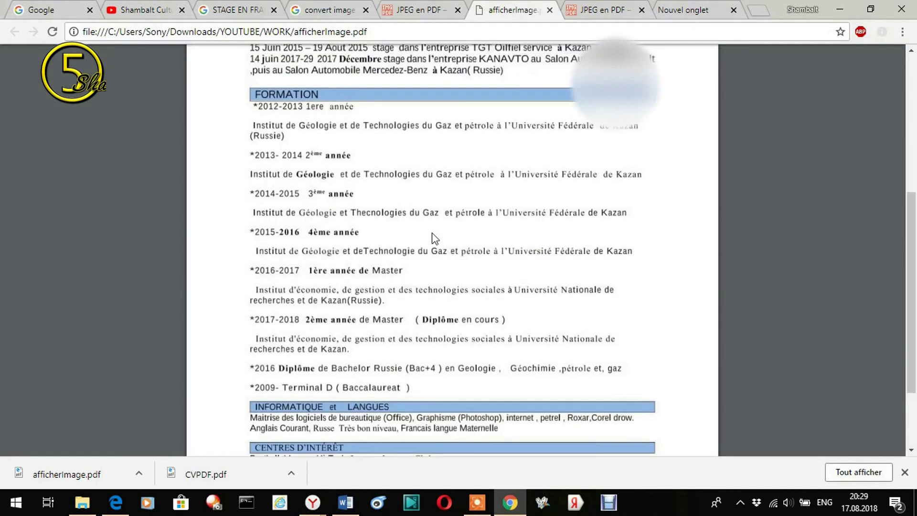
pyautogui.scroll(-3, 367, 118)
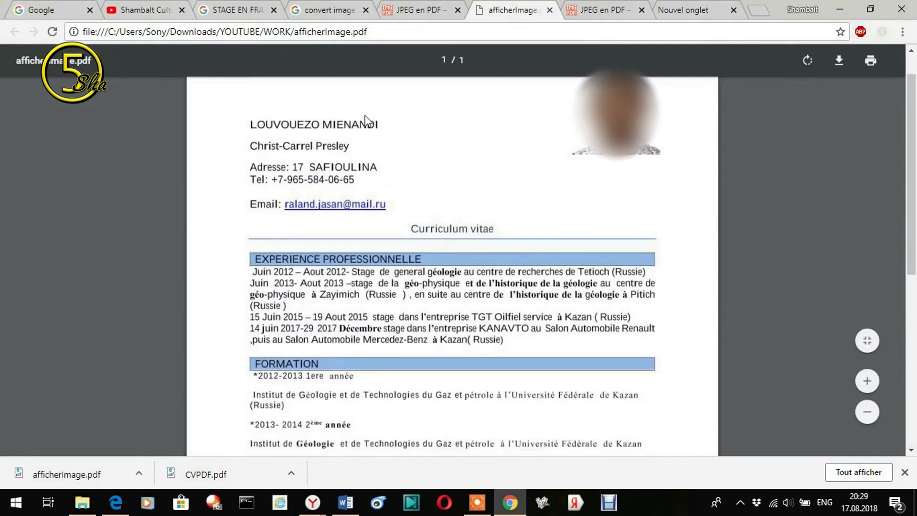
pyautogui.scroll(-1, 366, 118)
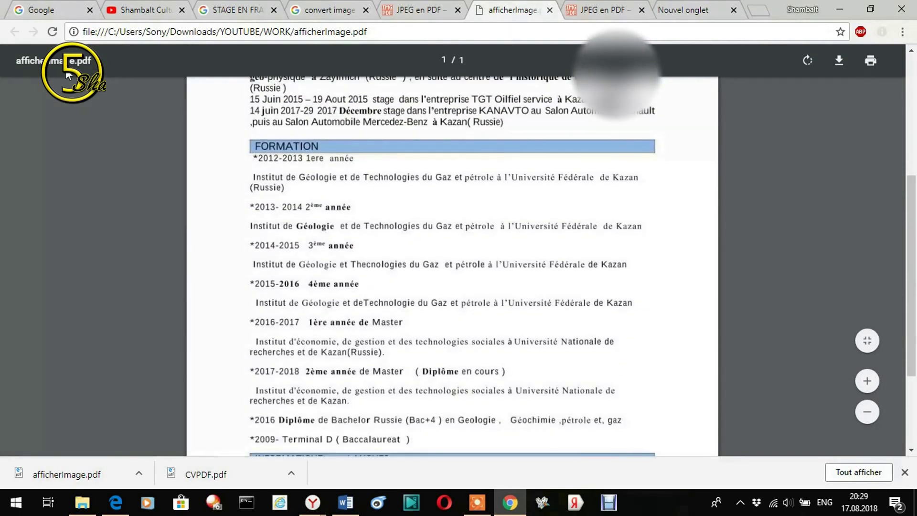
pyautogui.scroll(-3, 597, 184)
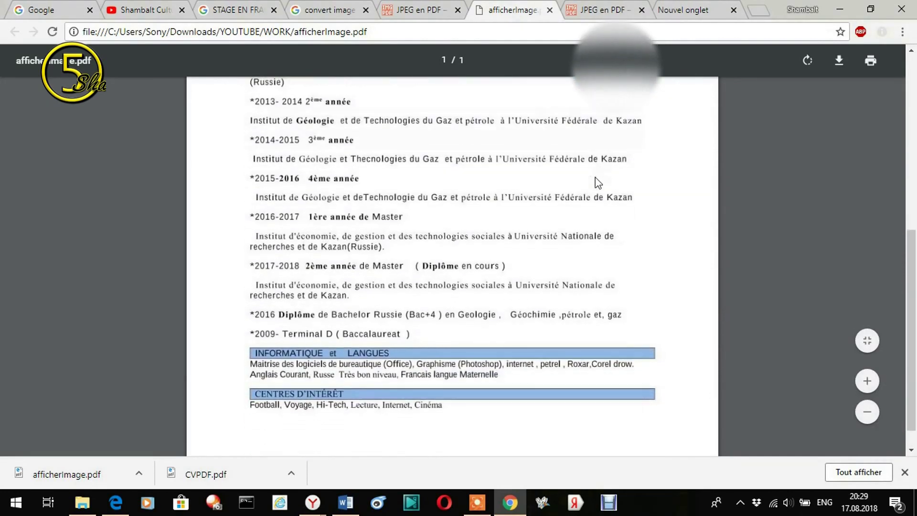
pyautogui.scroll(6, 596, 182)
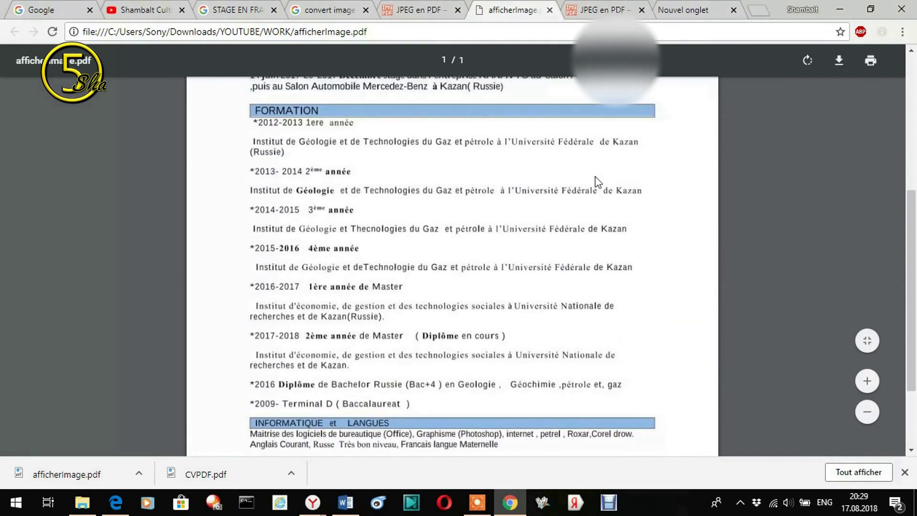
pyautogui.scroll(2, 597, 182)
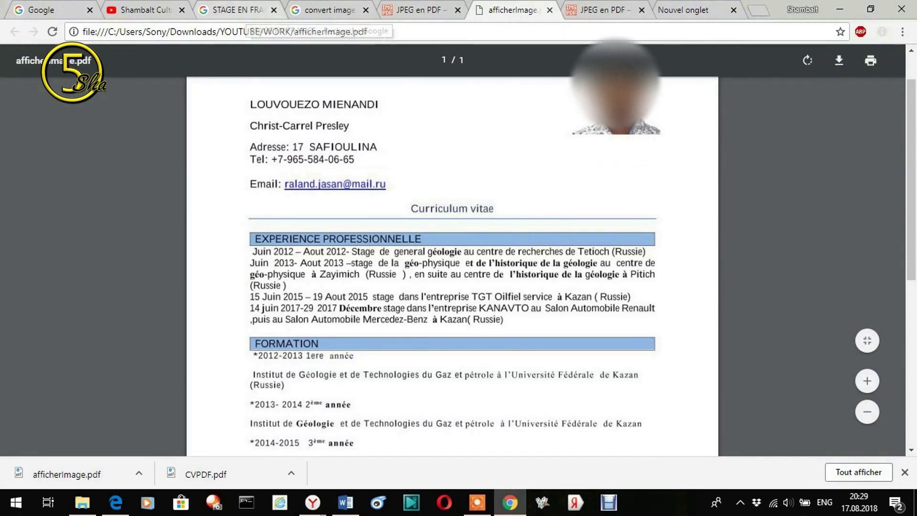
# Step: Return to the Google search for image conversion and replace the query with the suggestion "pdf to word"
pyautogui.click(328, 10)
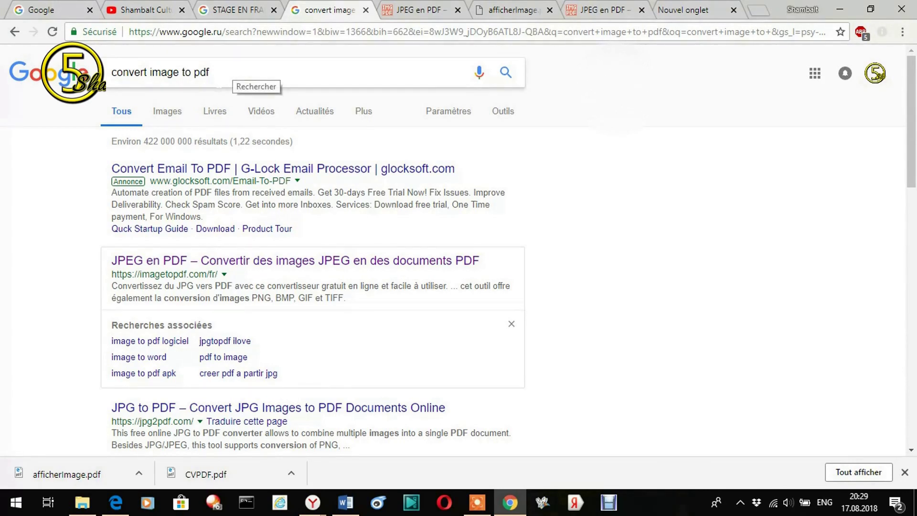
pyautogui.click(234, 72)
pyautogui.press('BackSpace')
pyautogui.press('BackSpace')
pyautogui.press('BackSpace')
pyautogui.press('BackSpace')
pyautogui.press('BackSpace')
pyautogui.press('BackSpace')
pyautogui.press('BackSpace')
pyautogui.press('BackSpace')
pyautogui.press('BackSpace')
pyautogui.press('BackSpace')
pyautogui.press('BackSpace')
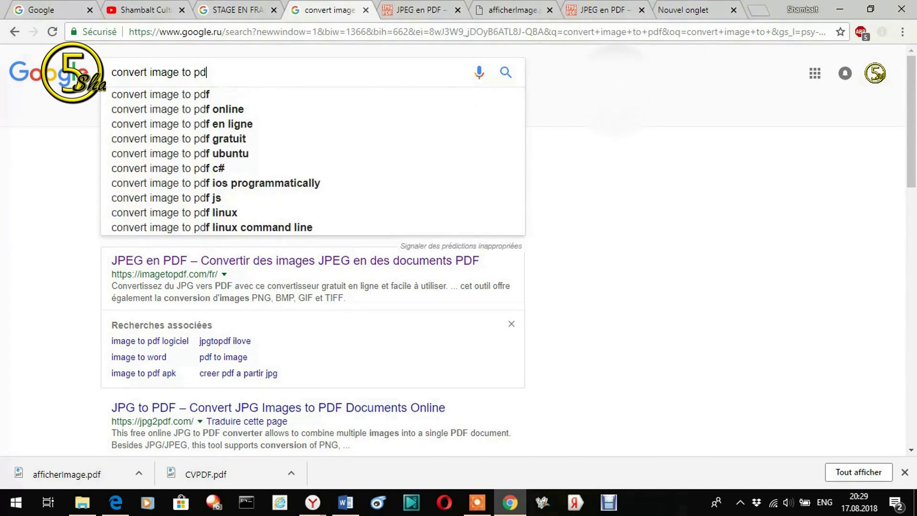
pyautogui.press('BackSpace')
pyautogui.press('BackSpace')
pyautogui.press('BackSpace')
pyautogui.press('BackSpace')
pyautogui.press('BackSpace')
pyautogui.press('BackSpace')
pyautogui.press('BackSpace')
pyautogui.press('BackSpace')
pyautogui.press('BackSpace')
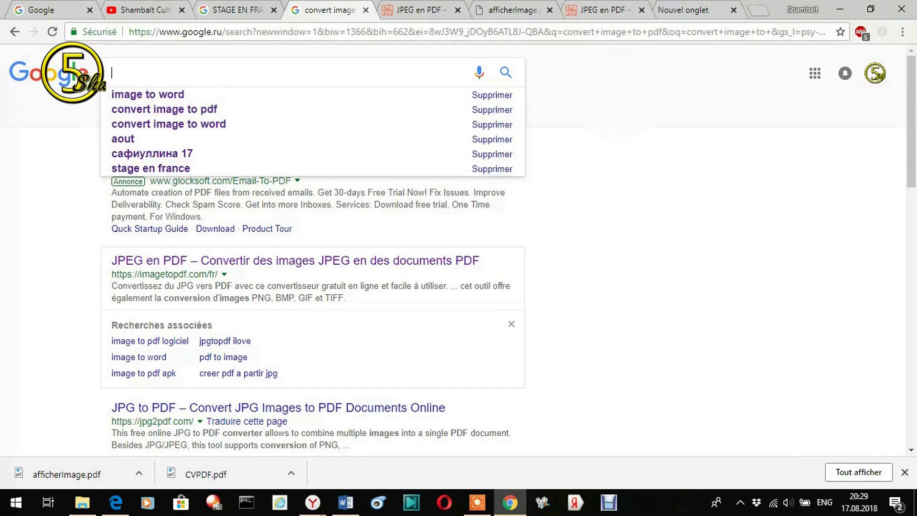
pyautogui.write('PD')
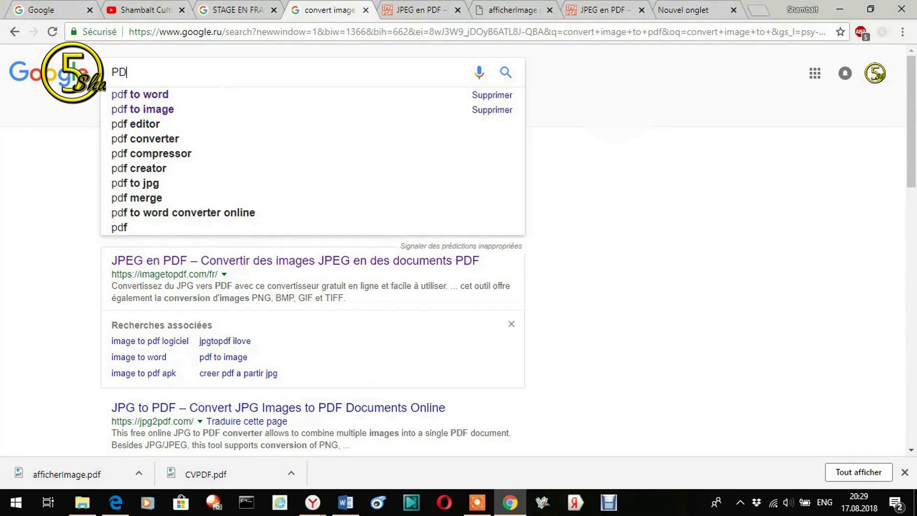
pyautogui.click(208, 96)
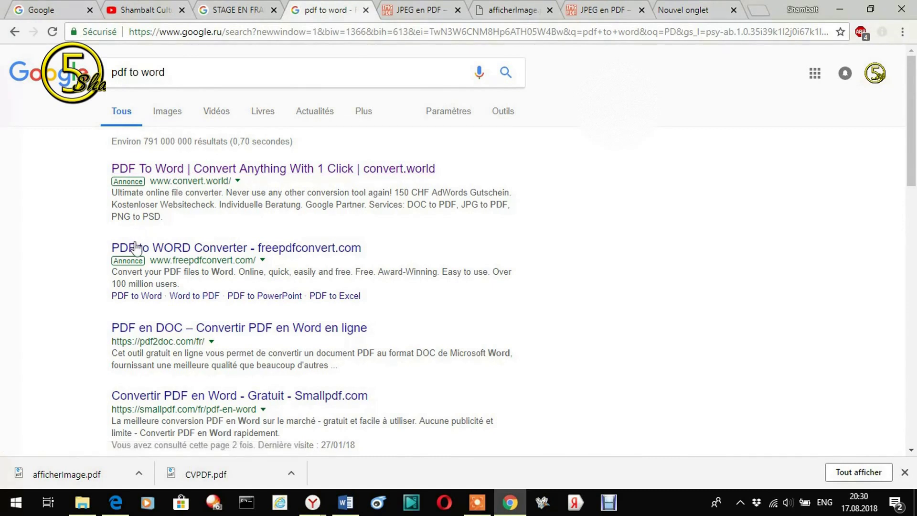
# Step: Open the pdf2doc.com converter from the search results and upload the PDF version of afficherImage
pyautogui.click(263, 334)
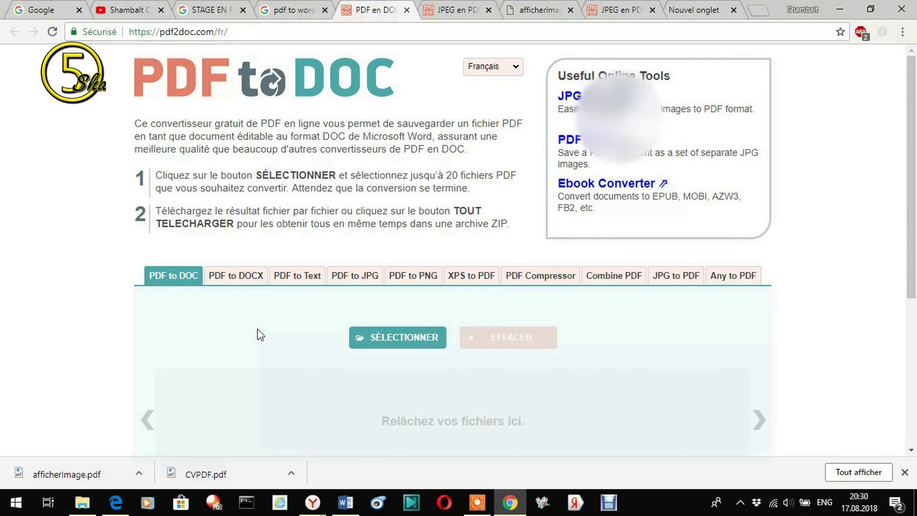
pyautogui.click(381, 339)
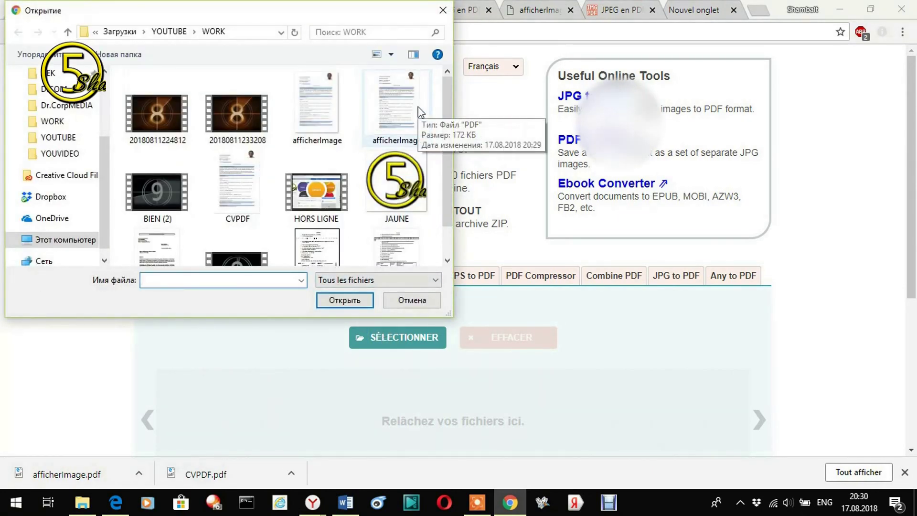
pyautogui.click(408, 114)
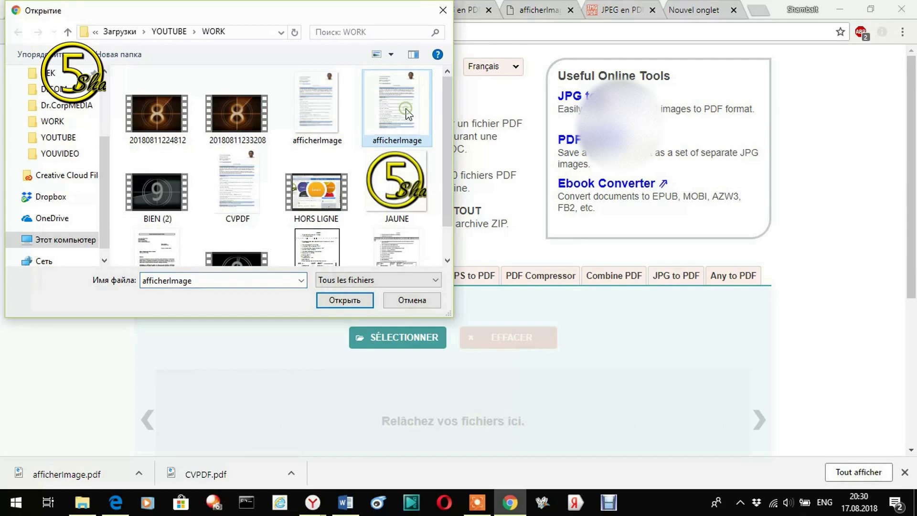
pyautogui.click(383, 337)
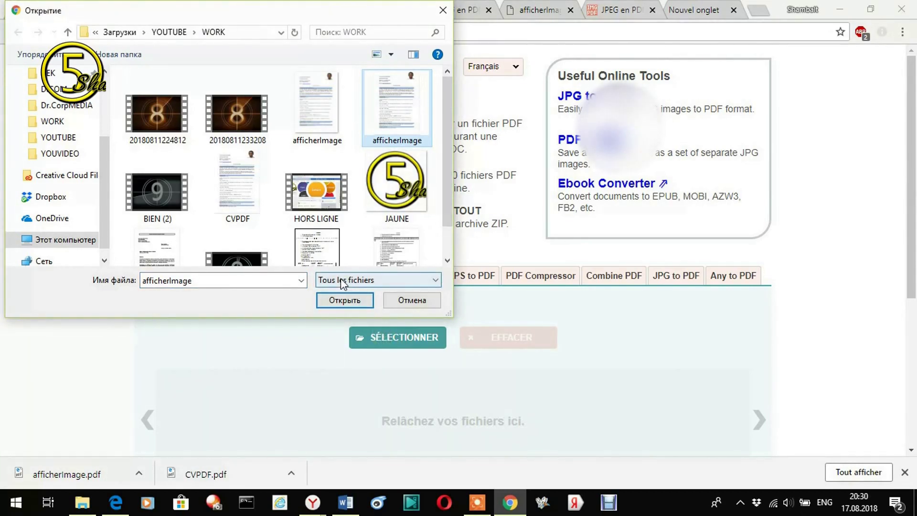
pyautogui.click(343, 299)
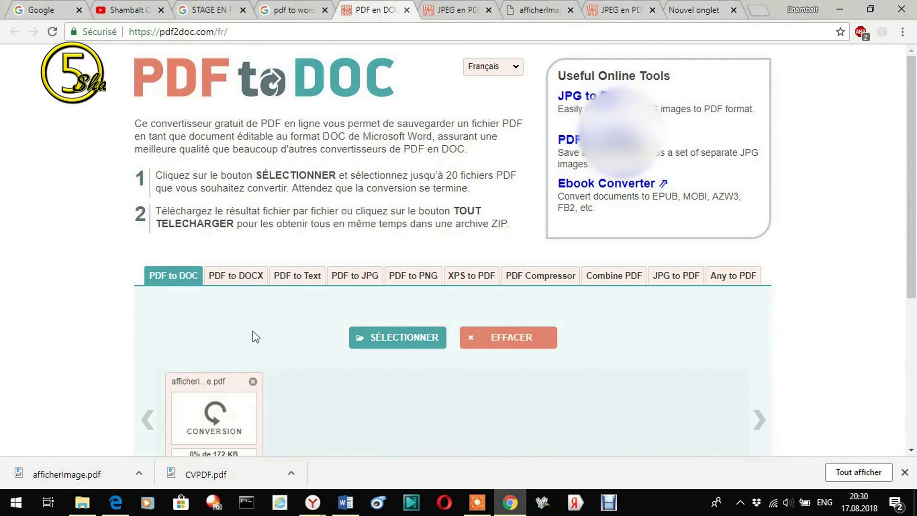
# Step: Download the converted Word 97–2003 document and save it as afficherImage in the WORK folder
pyautogui.scroll(-1, 256, 334)
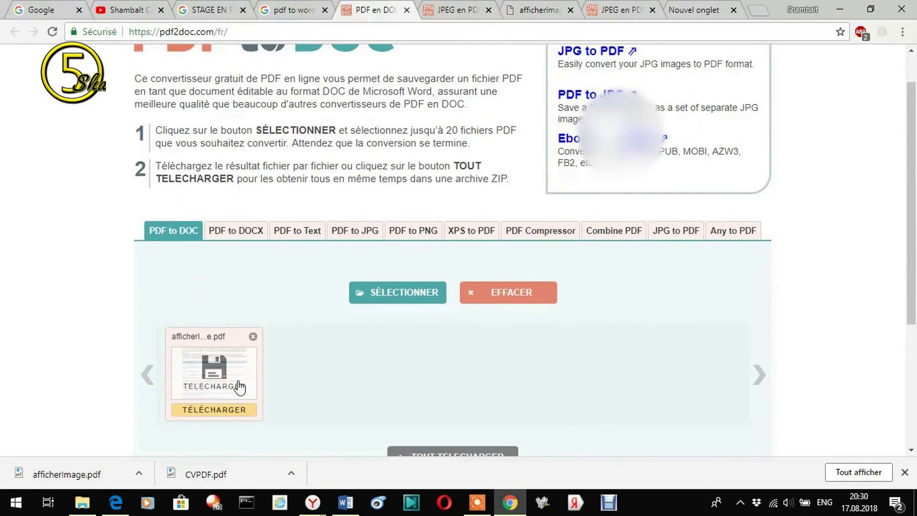
pyautogui.click(229, 371)
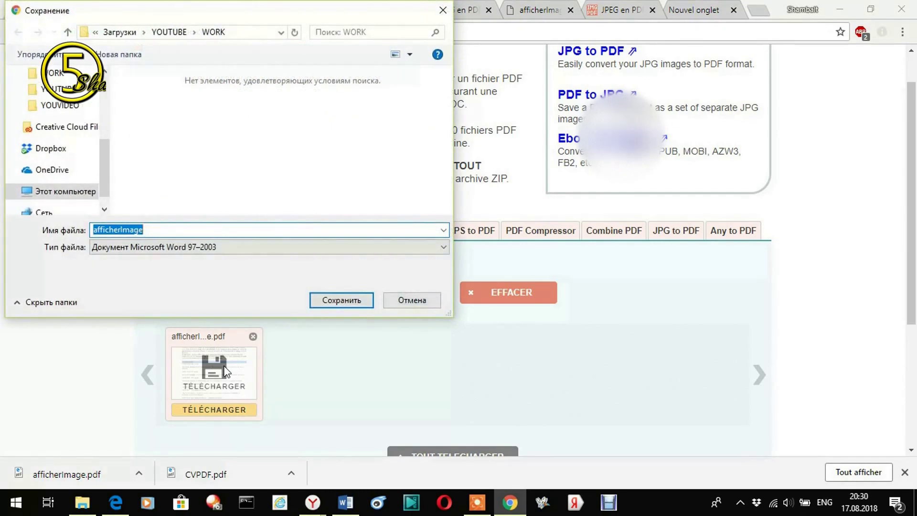
pyautogui.click(329, 296)
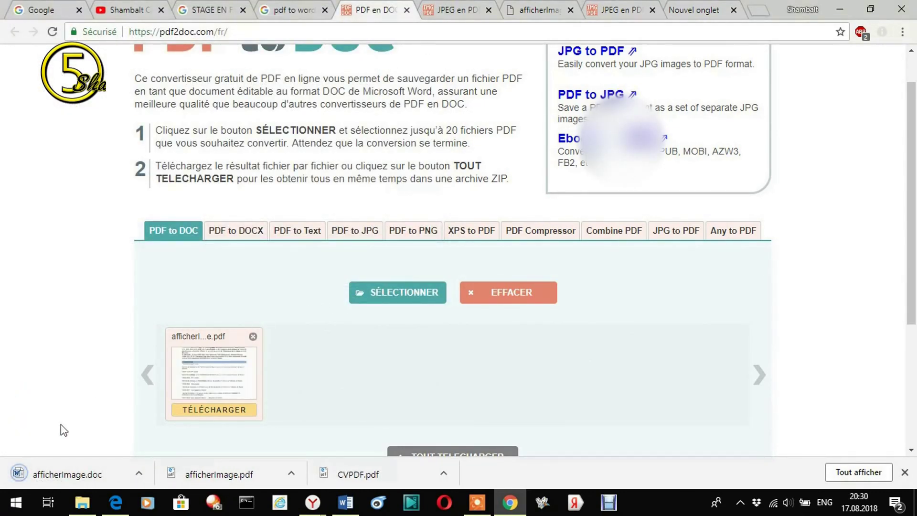
# Step: Open the downloaded afficherImage.doc in Word, enable editing and look over the converted CV
pyautogui.click(50, 472)
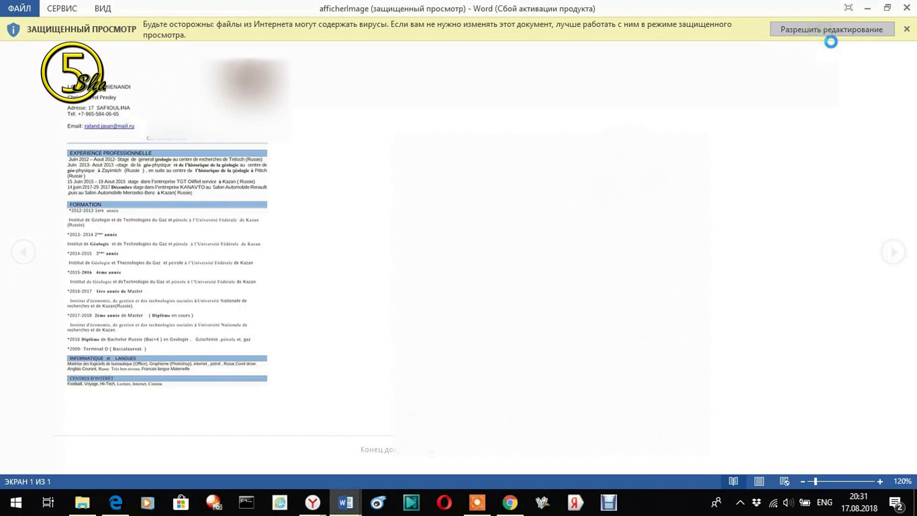
pyautogui.click(820, 31)
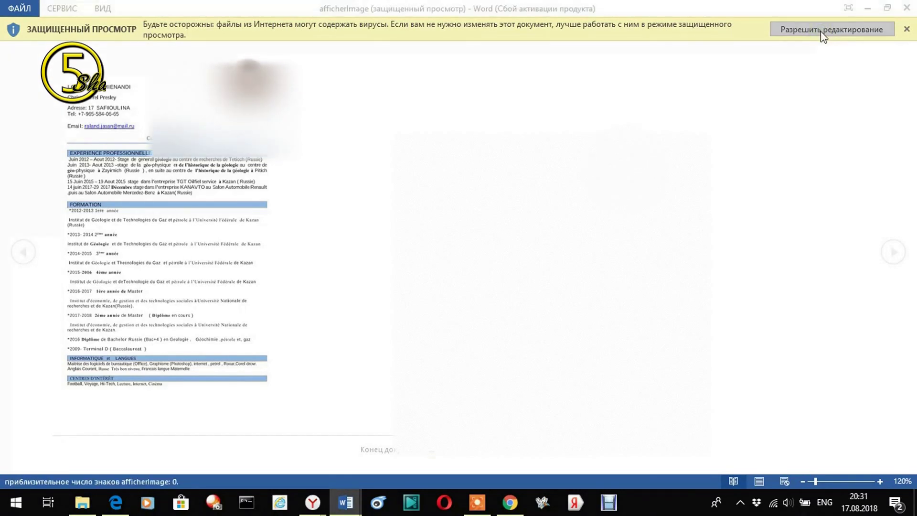
pyautogui.scroll(-4, 458, 287)
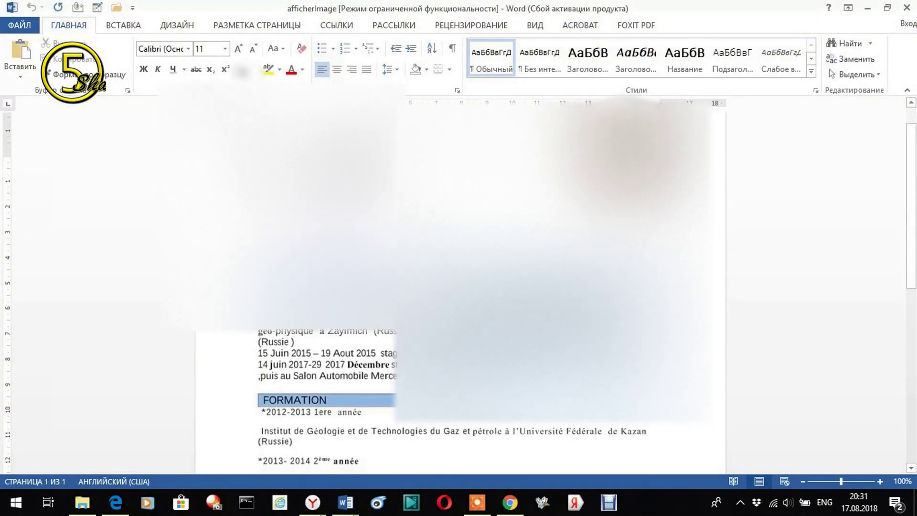
# Step: Review the converted CV in Word from the personal details through the professional experience and education sections
pyautogui.scroll(-3, 458, 287)
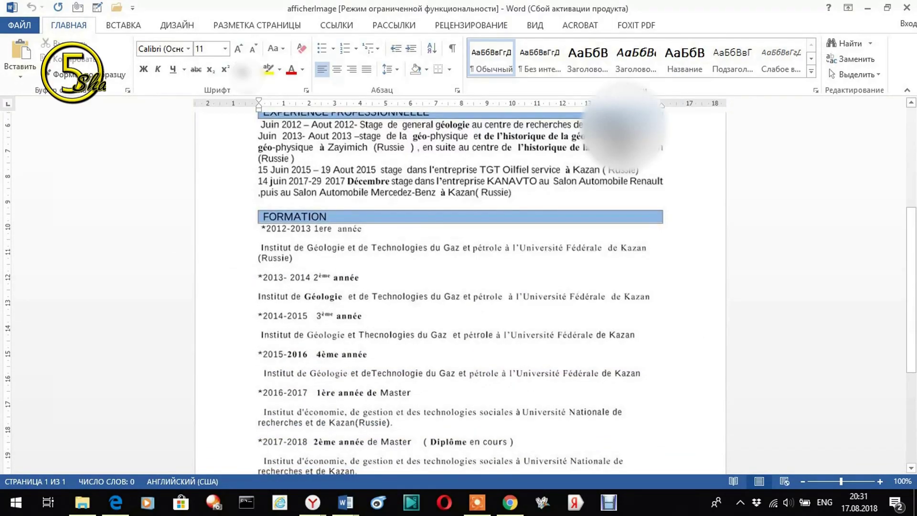
pyautogui.scroll(-1, 458, 287)
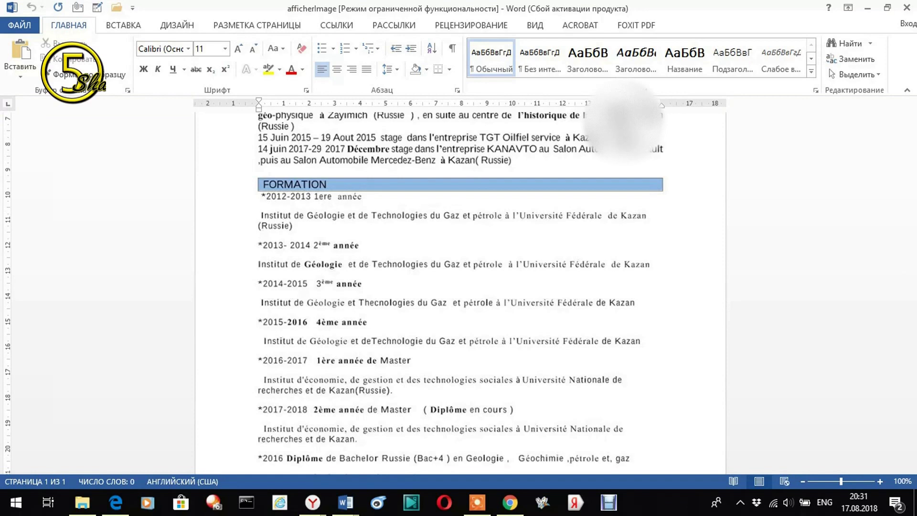
pyautogui.scroll(-3, 460, 287)
pyautogui.scroll(8, 460, 286)
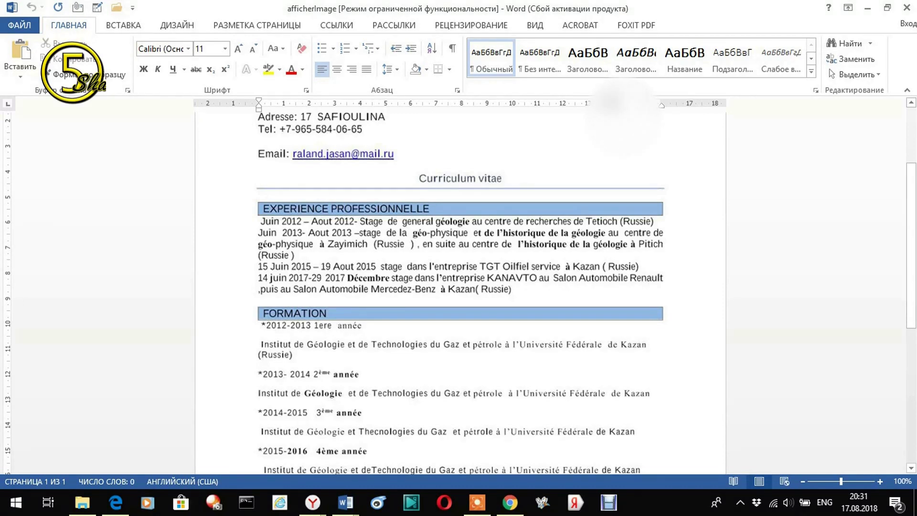
pyautogui.scroll(2, 461, 286)
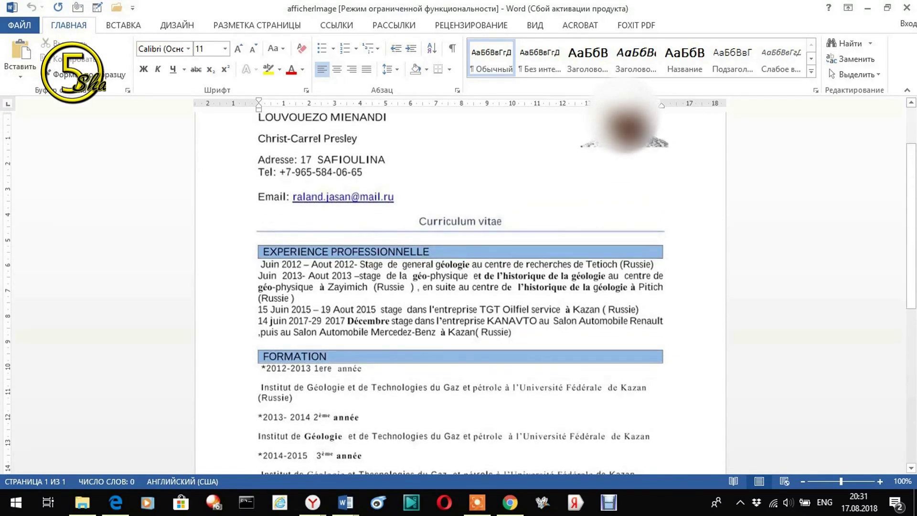
pyautogui.scroll(-2, 460, 287)
pyautogui.scroll(-2, 460, 287)
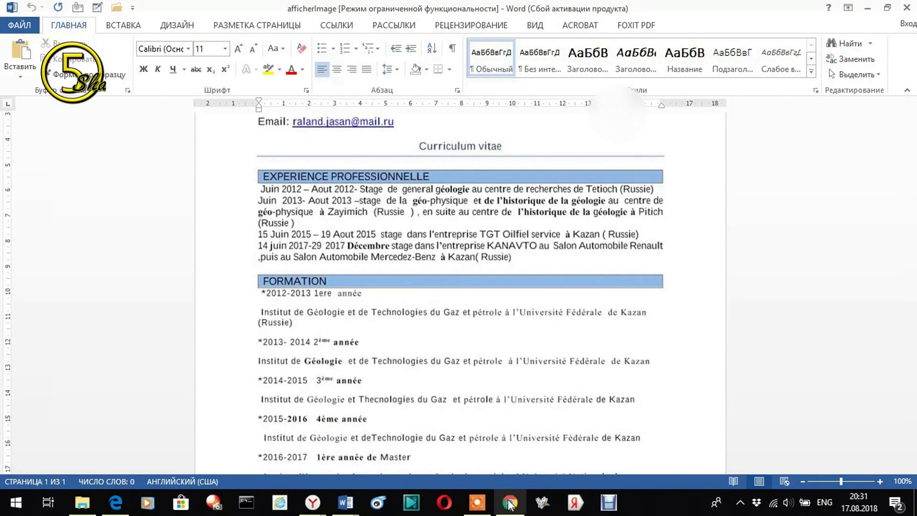
# Step: Switch to Chrome and show the Shambalt Culture YouTube channel page
pyautogui.moveTo(513, 506)
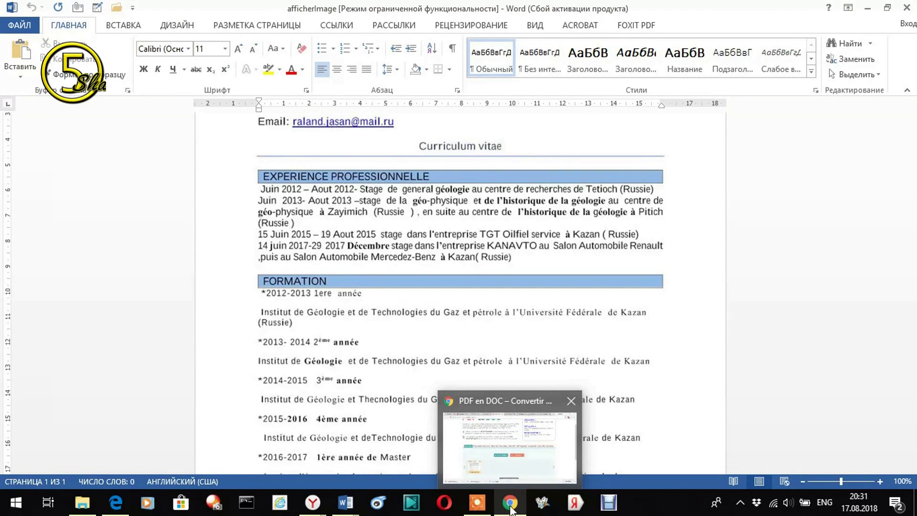
pyautogui.click(511, 507)
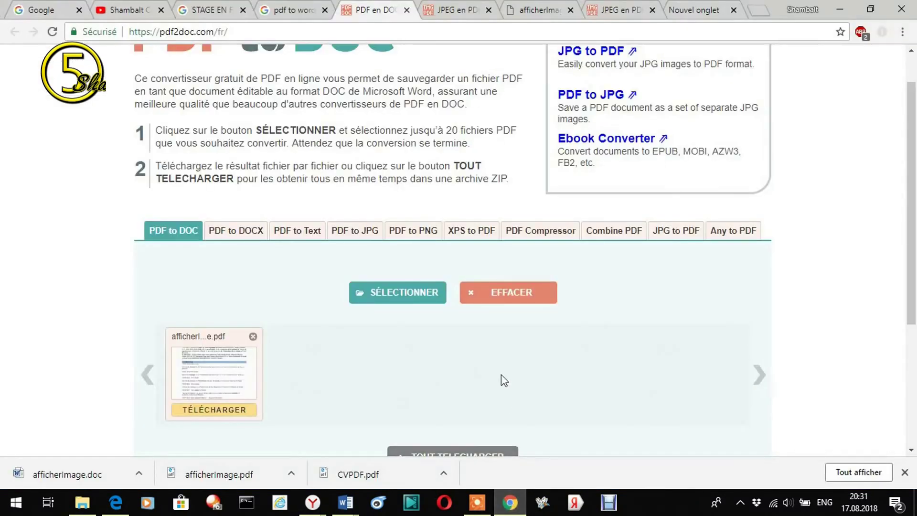
pyautogui.click(125, 11)
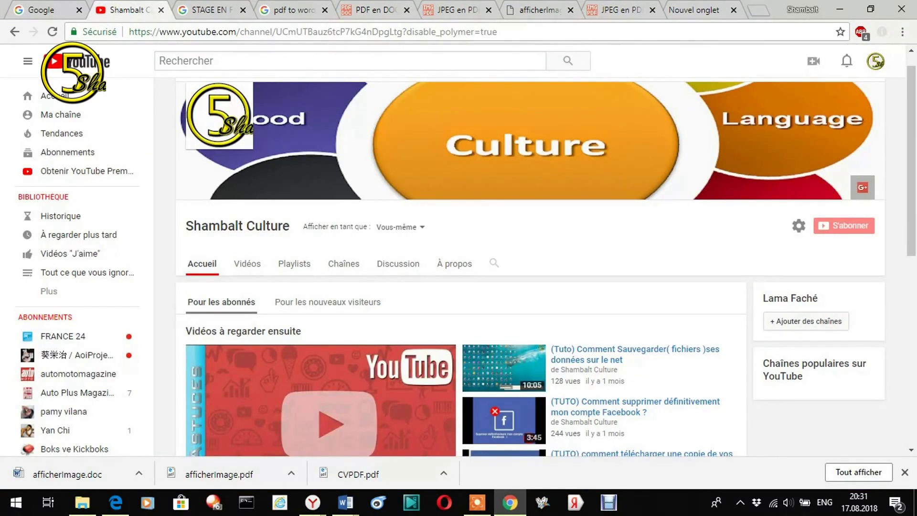